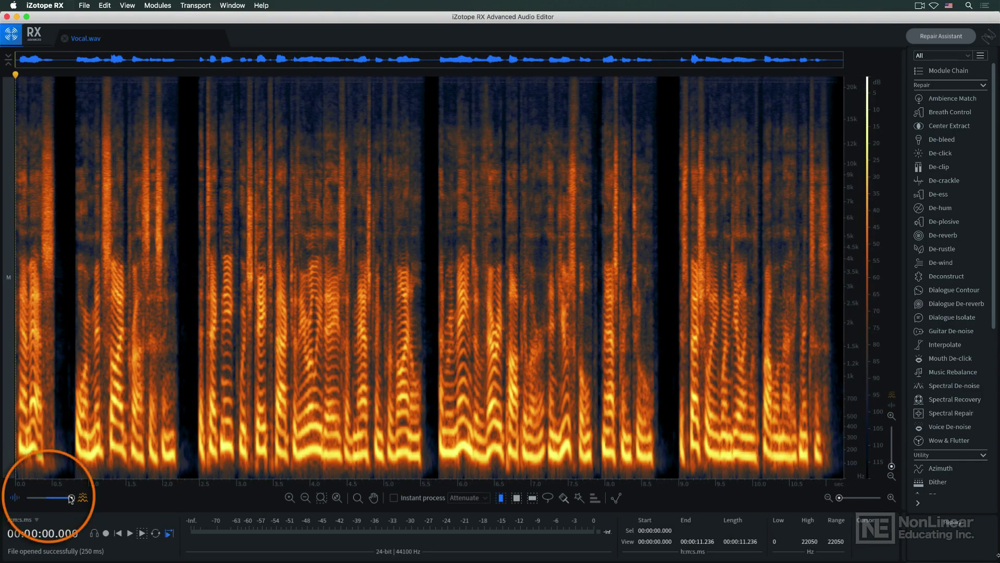
# - Move the blend slider toward the middle to overlay Vocal.wav's waveform on its spectrogram
pyautogui.moveTo(72, 498)
pyautogui.mouseDown()
pyautogui.moveTo(49, 498)
pyautogui.moveTo(82, 499)
pyautogui.moveTo(49, 498)
pyautogui.moveTo(71, 498)
pyautogui.mouseUp()
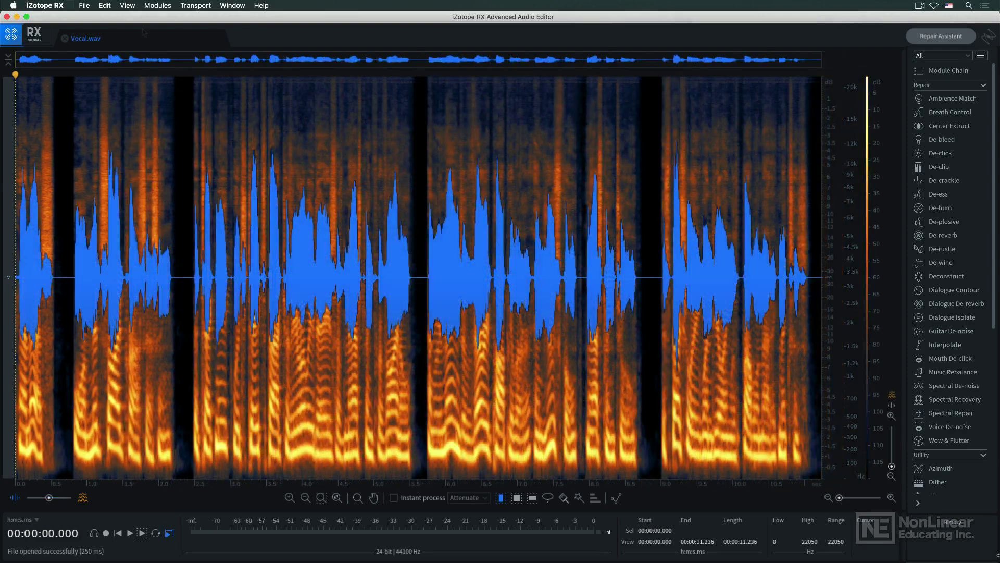
pyautogui.click(128, 6)
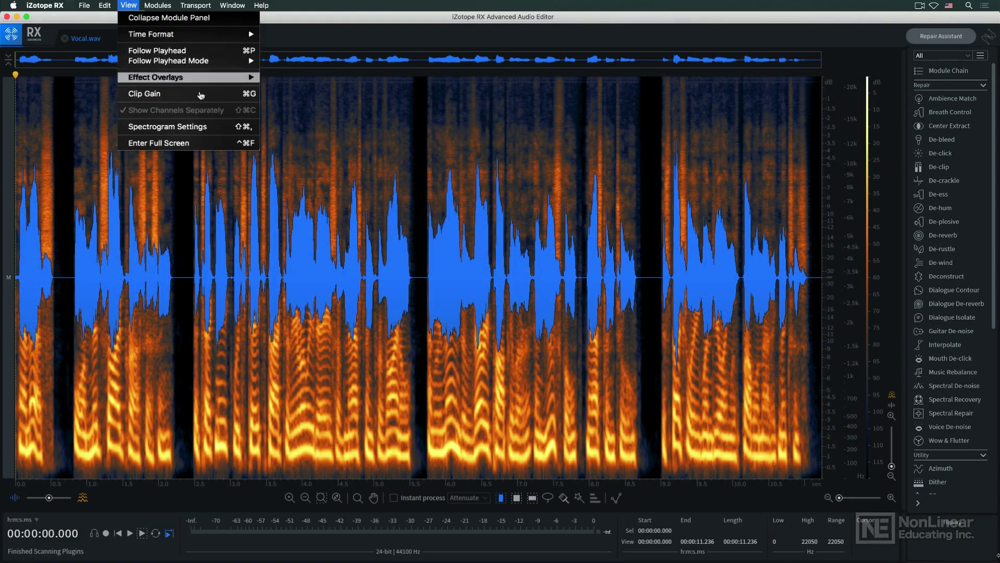
pyautogui.click(224, 127)
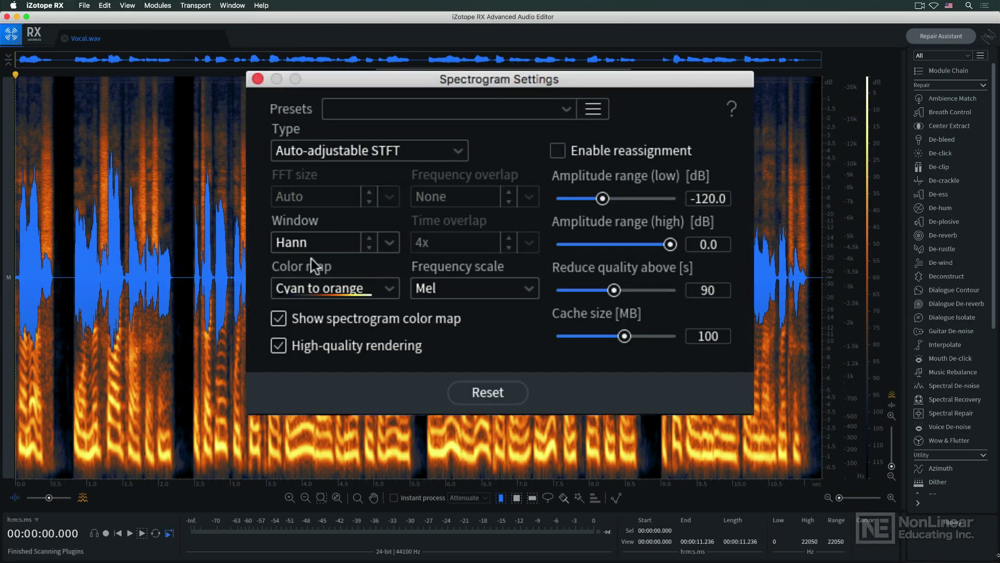
pyautogui.click(386, 288)
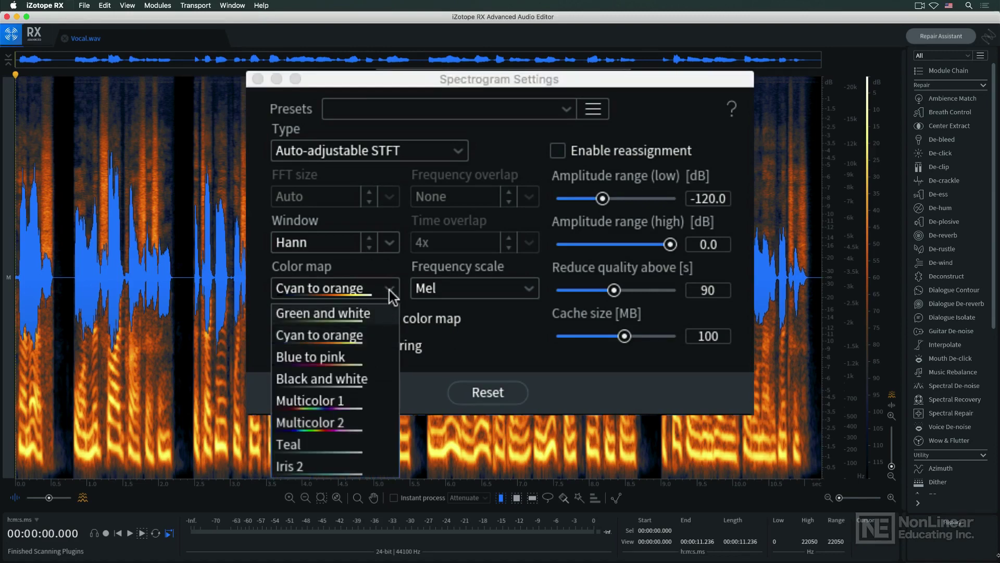
pyautogui.click(389, 289)
pyautogui.click(512, 290)
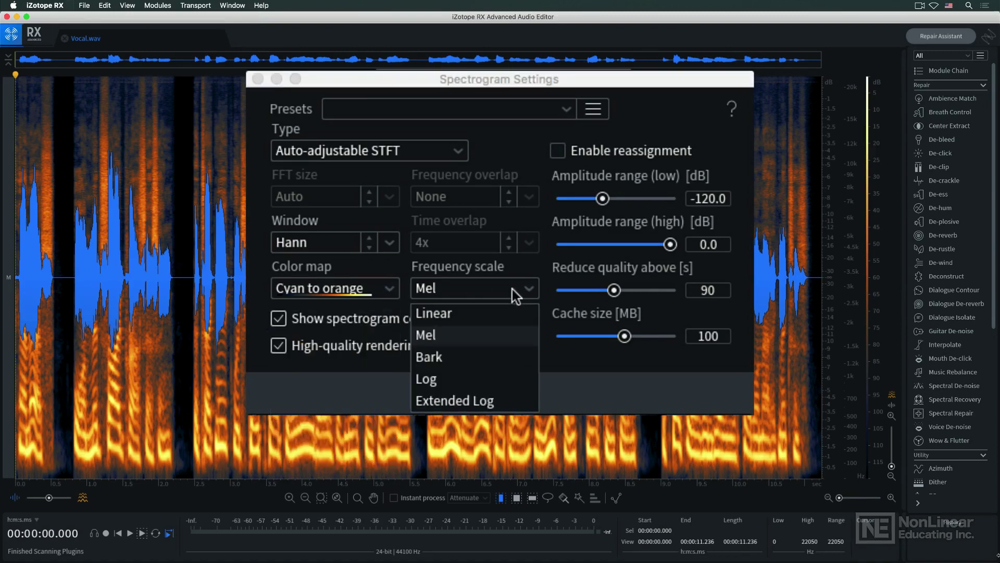
pyautogui.click(511, 290)
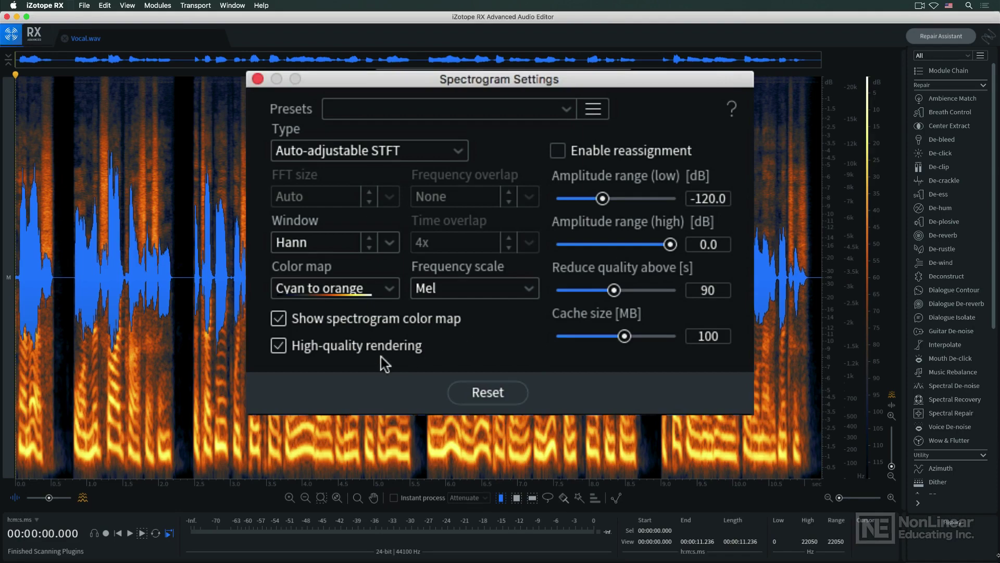
pyautogui.click(258, 79)
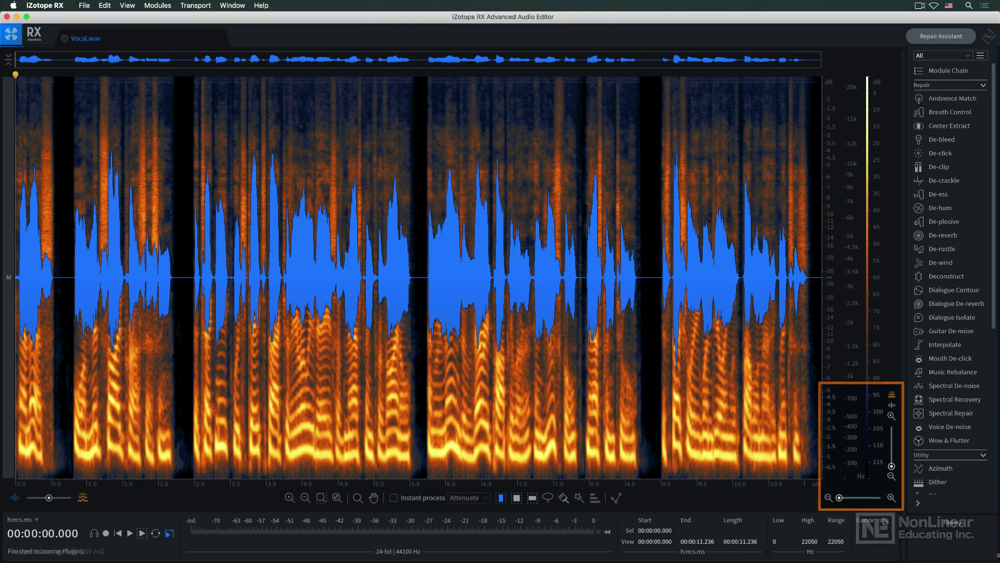
pyautogui.moveTo(840, 498); pyautogui.dragTo(840, 499)
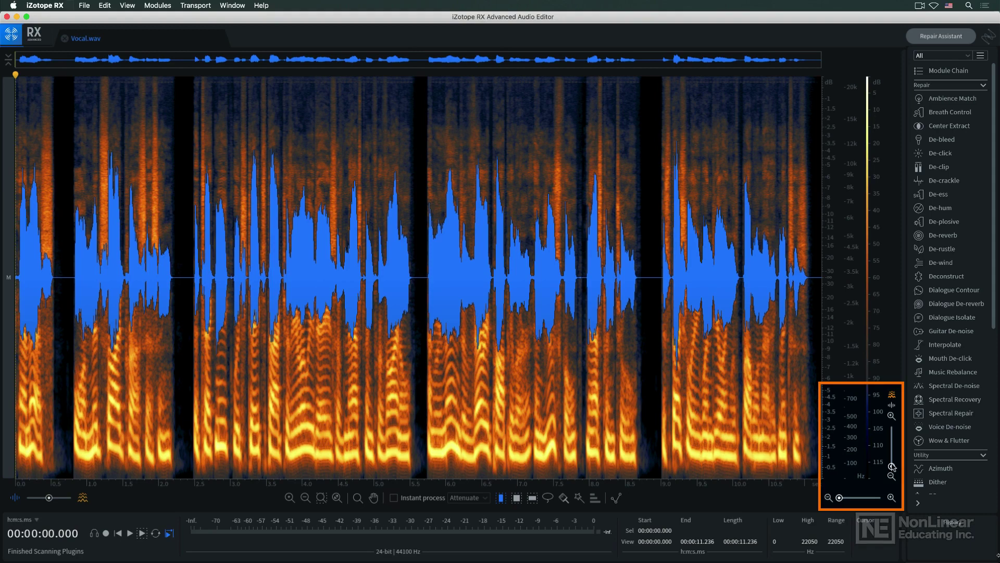
pyautogui.moveTo(892, 466)
pyautogui.mouseDown()
pyautogui.moveTo(892, 454)
pyautogui.moveTo(892, 469)
pyautogui.mouseUp()
pyautogui.click(891, 461)
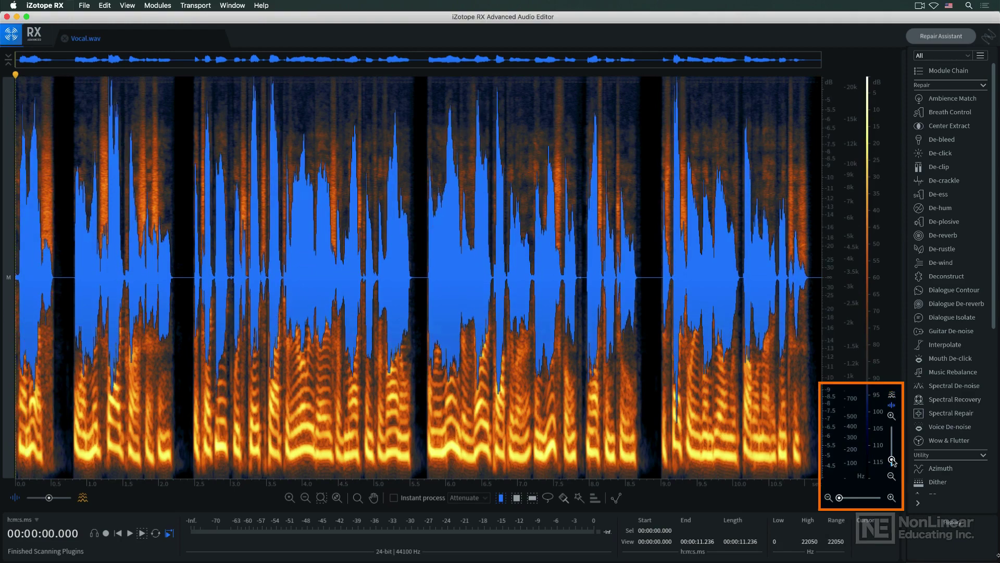
pyautogui.moveTo(892, 461); pyautogui.dragTo(892, 461)
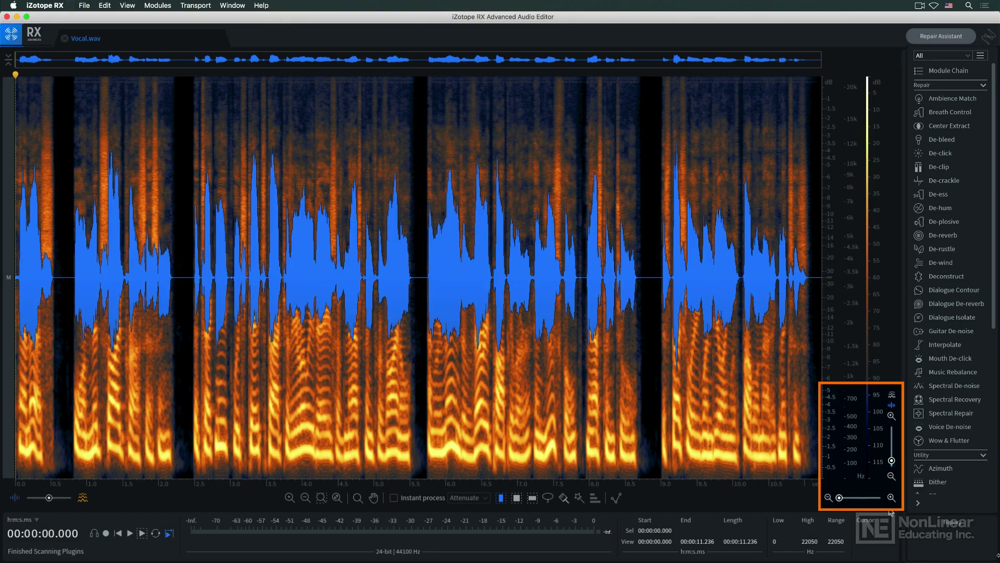
pyautogui.moveTo(892, 466); pyautogui.dragTo(893, 466)
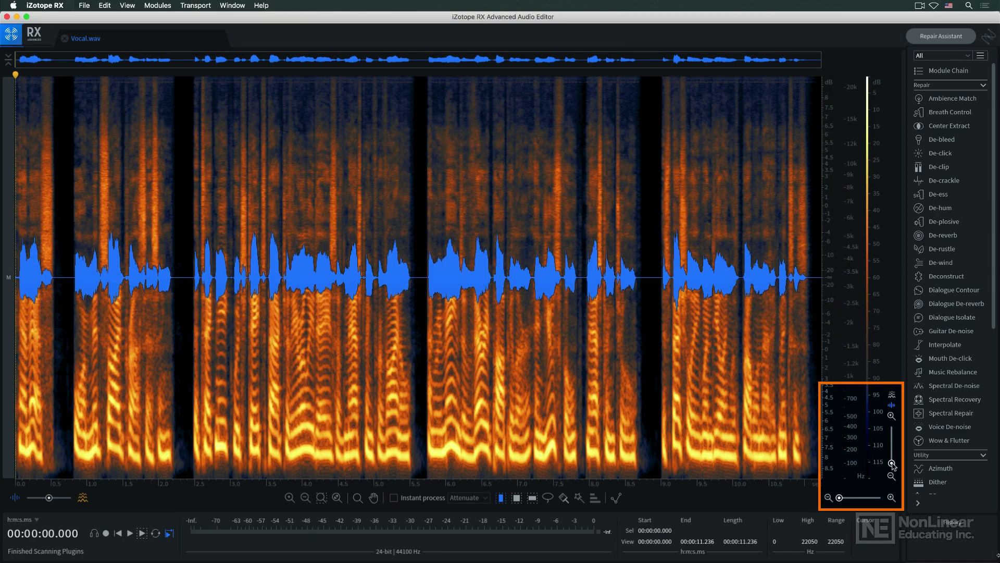
pyautogui.moveTo(894, 467); pyautogui.dragTo(894, 462)
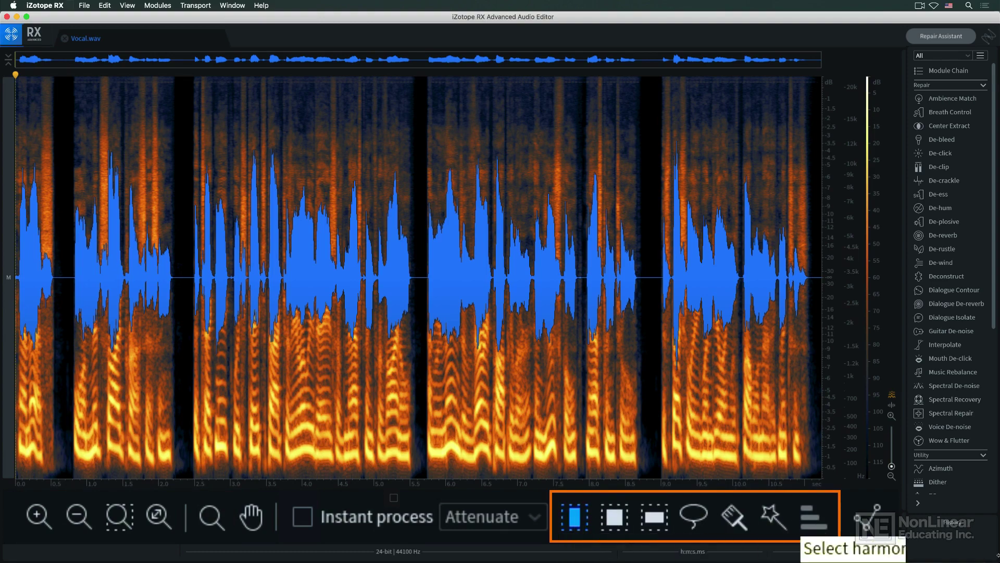
# - Make a time selection, then a time-frequency box over mid frequencies across several seconds
pyautogui.moveTo(429, 346); pyautogui.dragTo(506, 356)
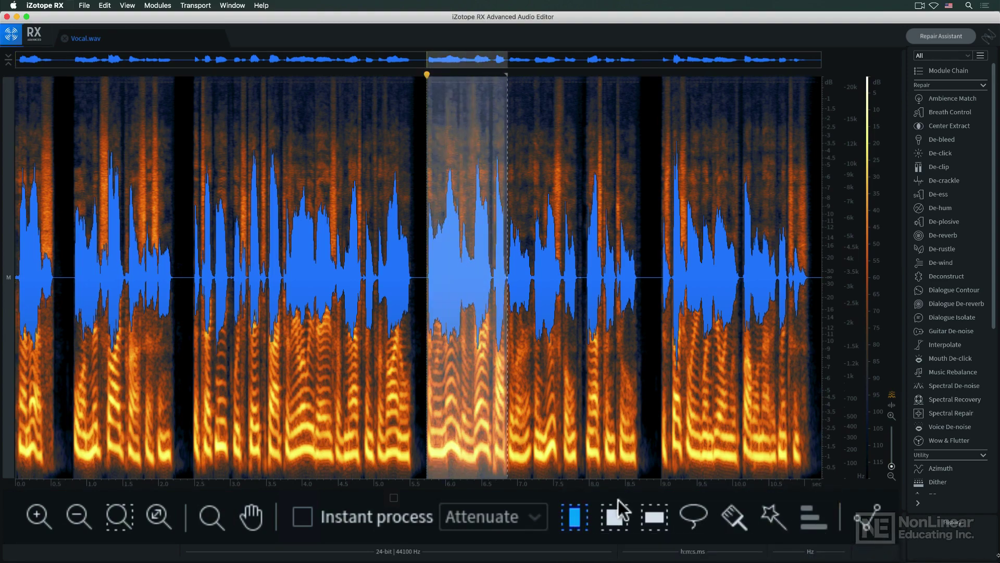
pyautogui.click(615, 515)
pyautogui.click(428, 406)
pyautogui.moveTo(282, 192); pyautogui.dragTo(497, 352)
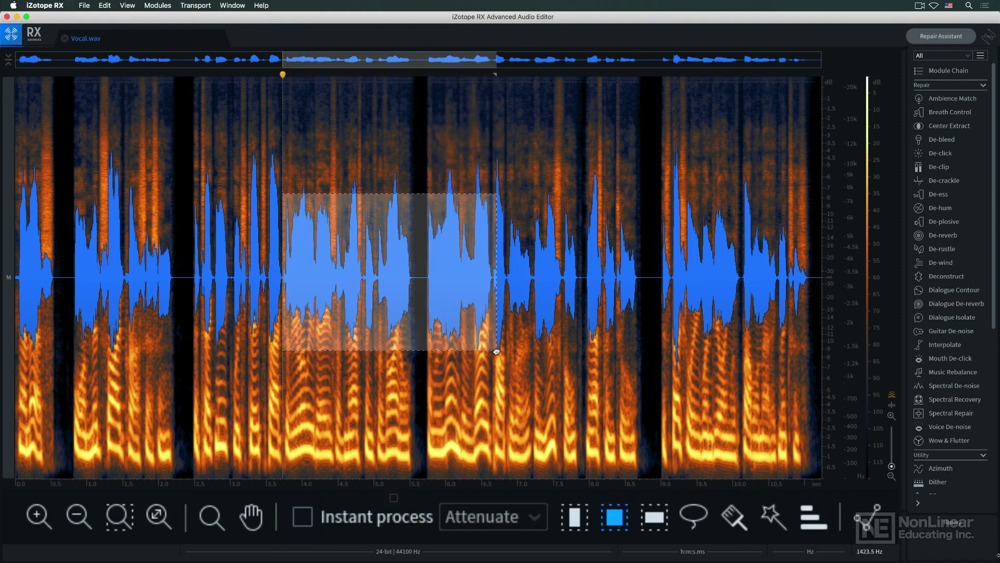
# - Lasso the low harmonics near 5.2 s, then time-select roughly 5.5 to 6.7 s
pyautogui.click(693, 516)
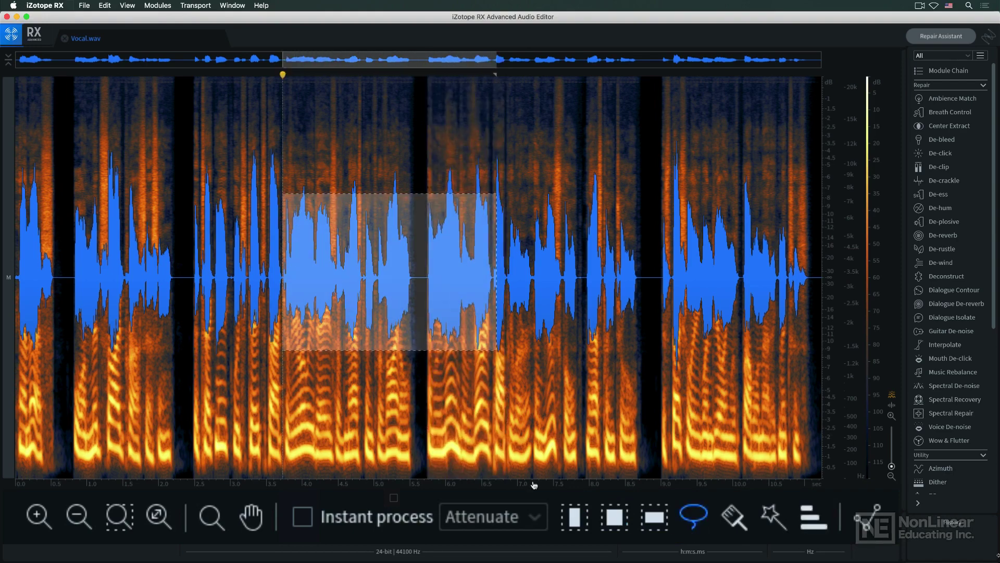
pyautogui.click(381, 360)
pyautogui.moveTo(387, 455); pyautogui.dragTo(395, 350)
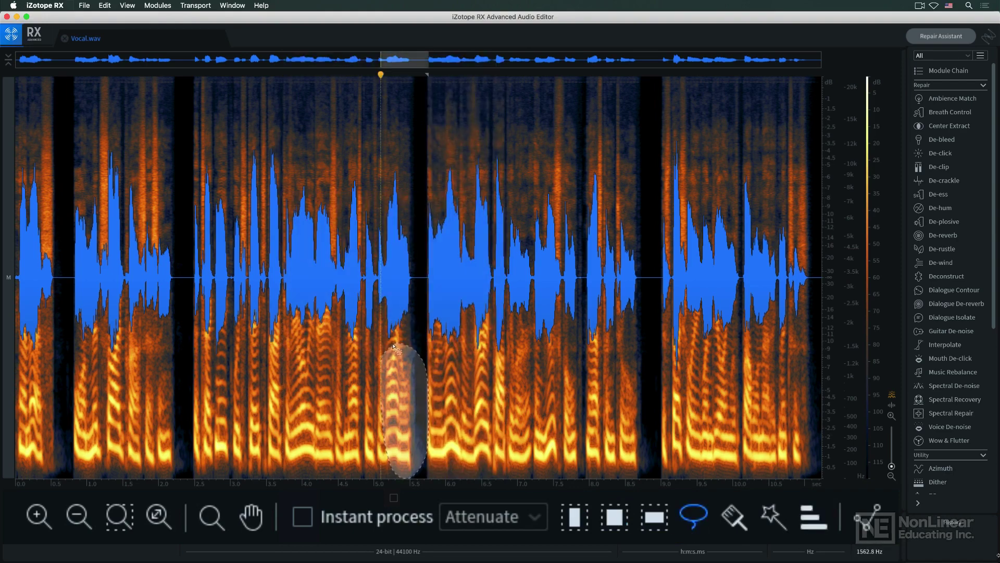
pyautogui.click(575, 517)
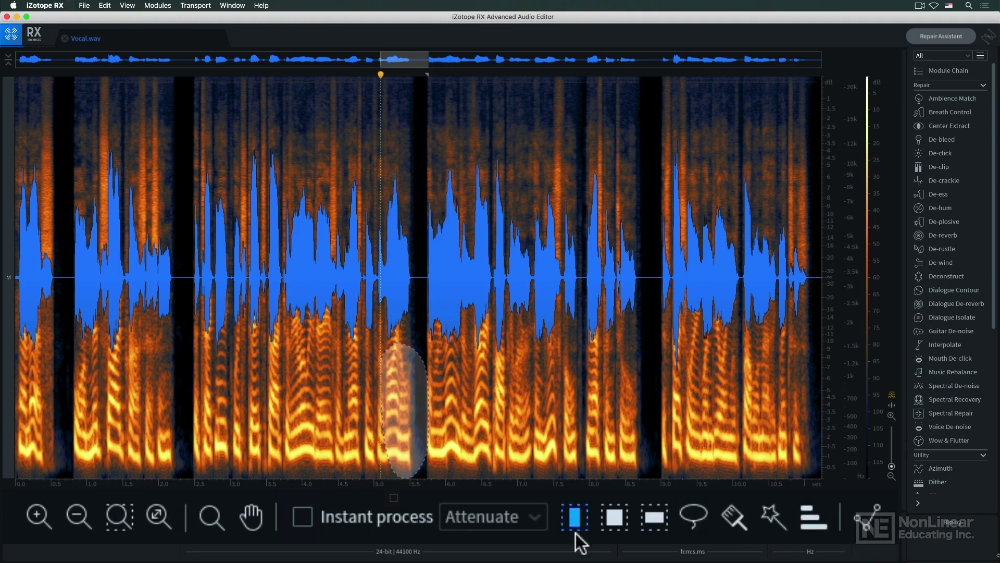
pyautogui.moveTo(428, 274); pyautogui.dragTo(507, 274)
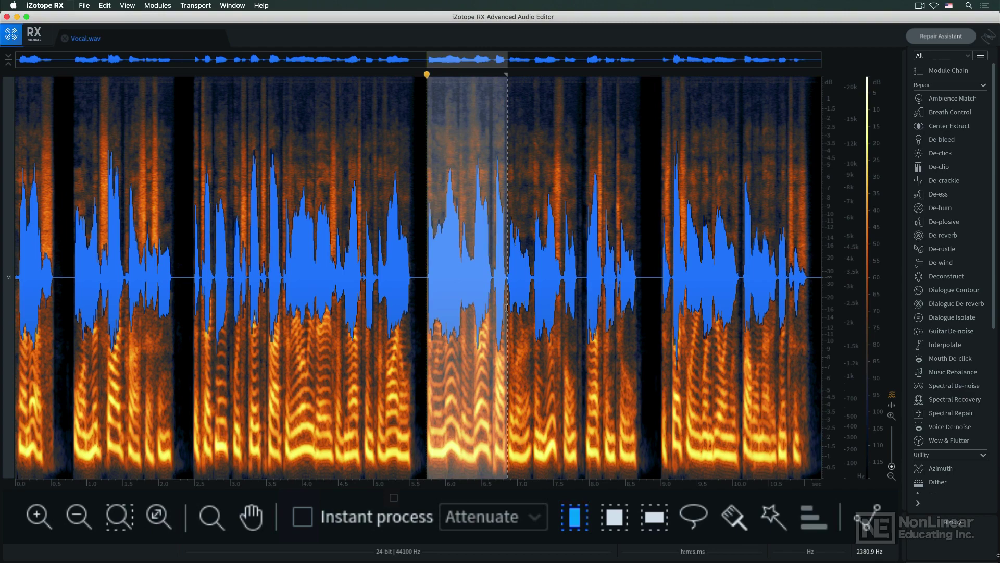
# - Enable Instant process, confirm Attenuate as its mode, then disable Instant process again
pyautogui.click(303, 517)
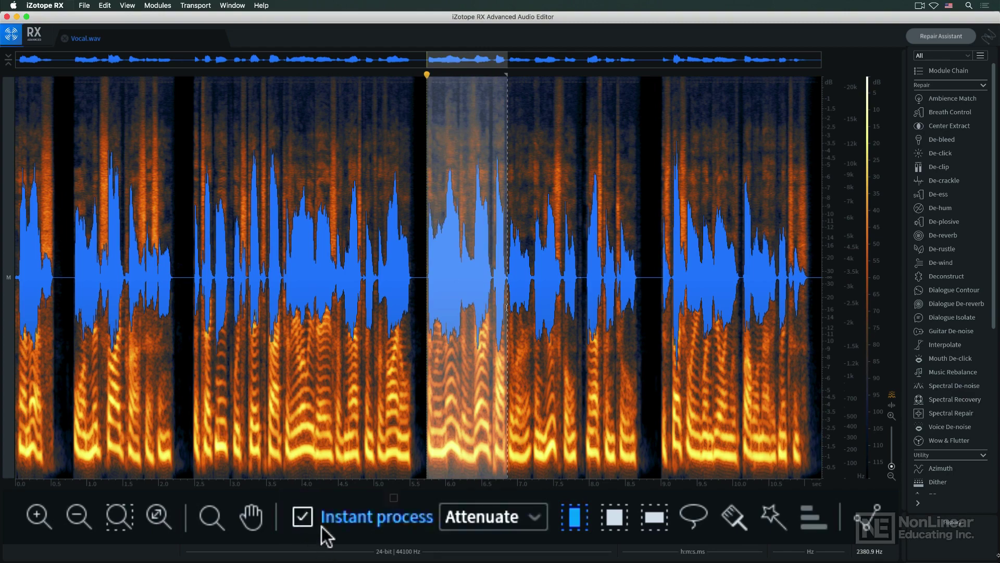
pyautogui.click(540, 517)
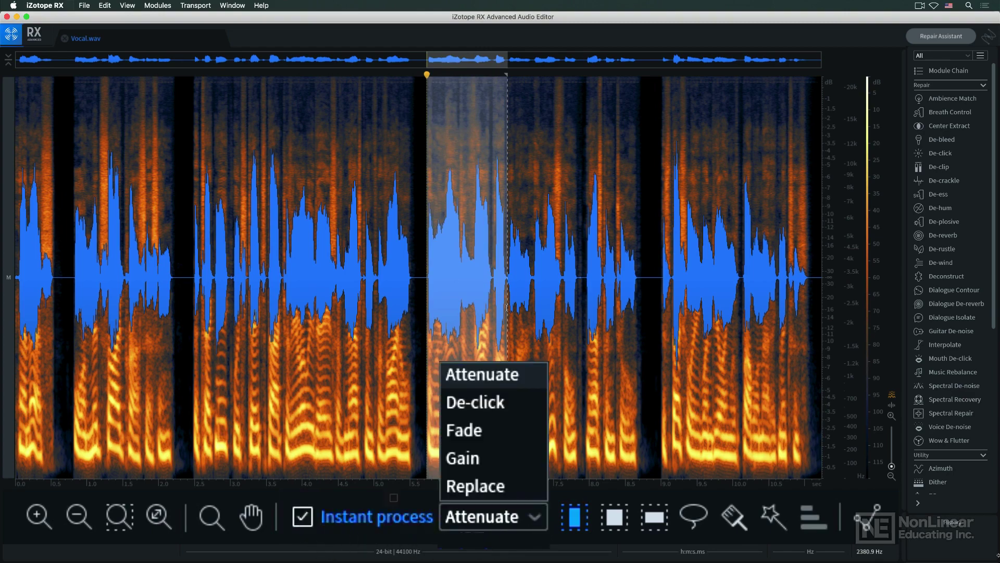
pyautogui.click(539, 517)
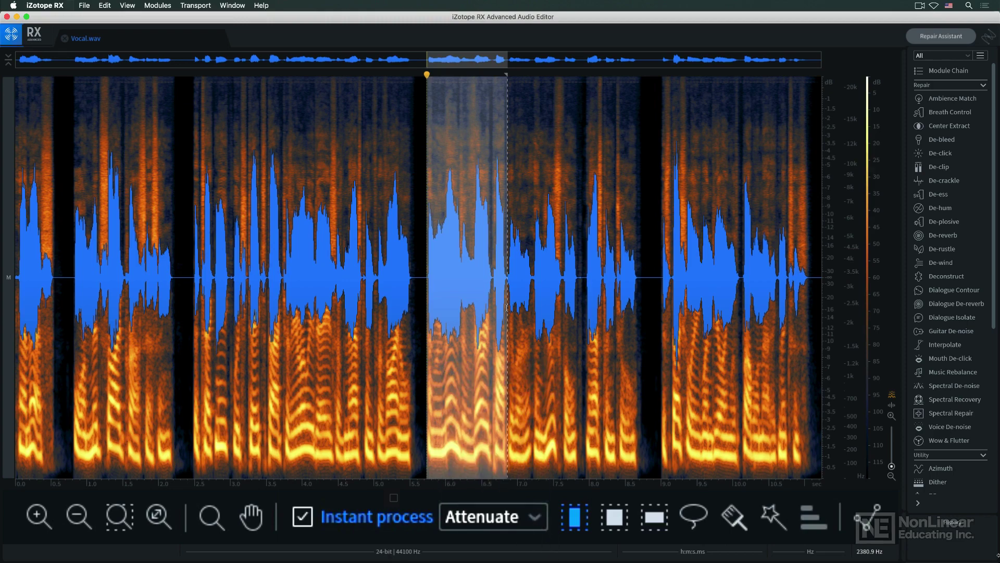
pyautogui.click(302, 517)
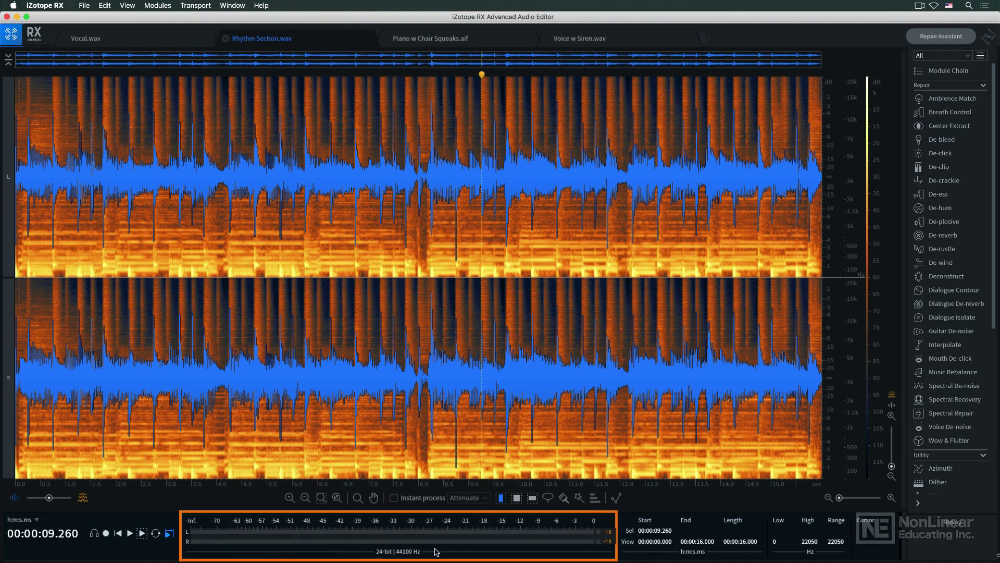
# - Play Rhythm Section.wav, stop it, and return the playhead to the start
pyautogui.press('space')
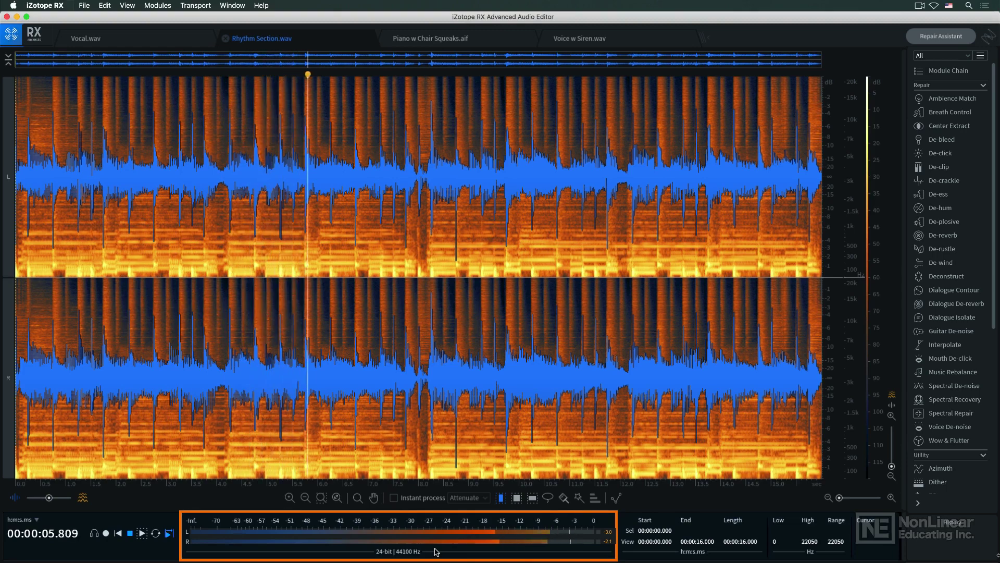
pyautogui.press('space')
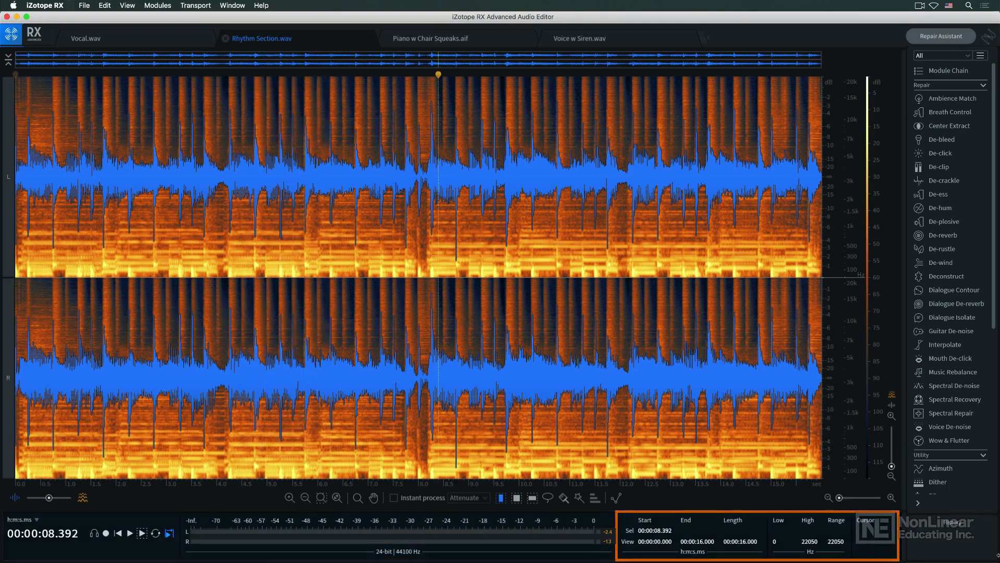
pyautogui.press('Return')
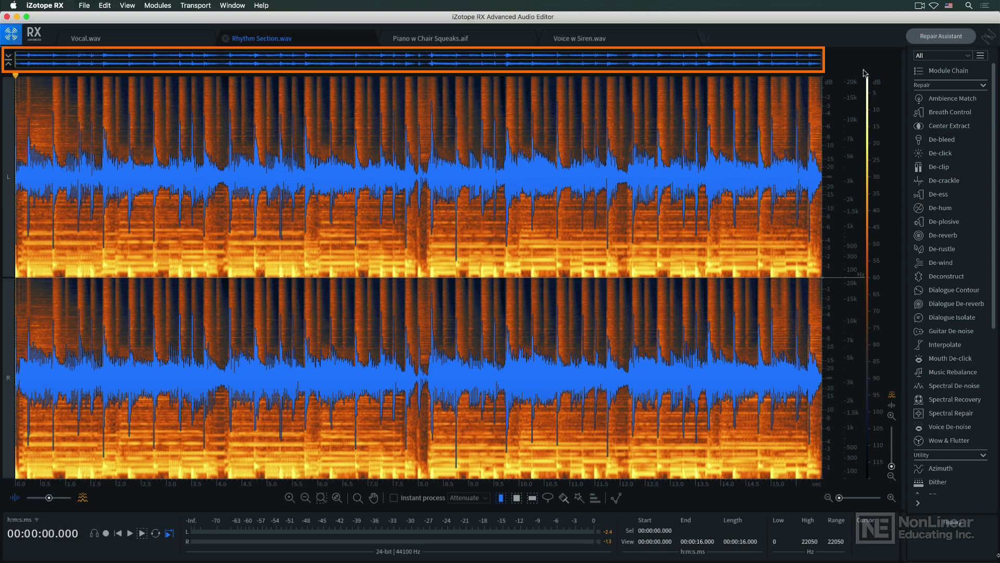
pyautogui.moveTo(819, 60); pyautogui.dragTo(553, 60)
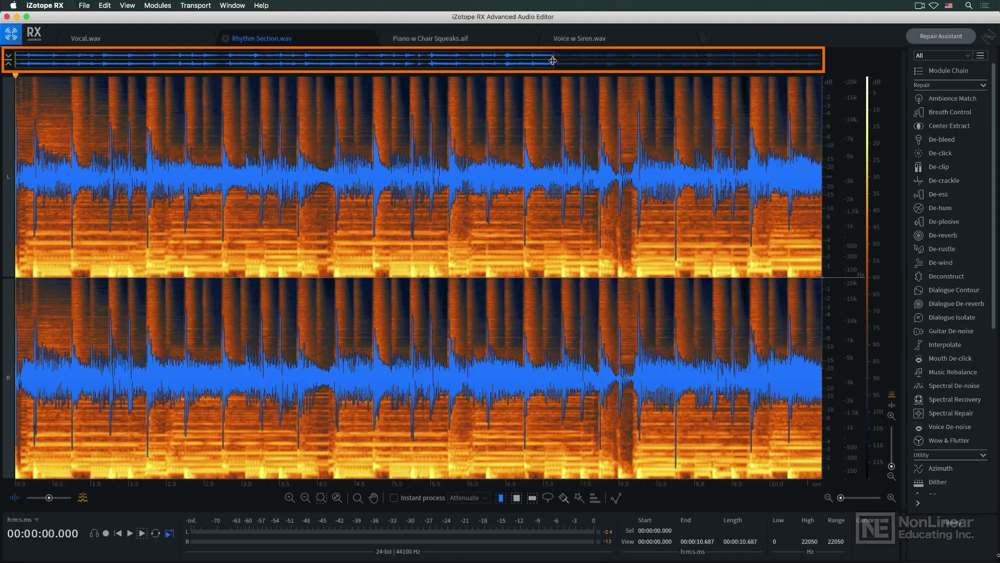
pyautogui.doubleClick(553, 60)
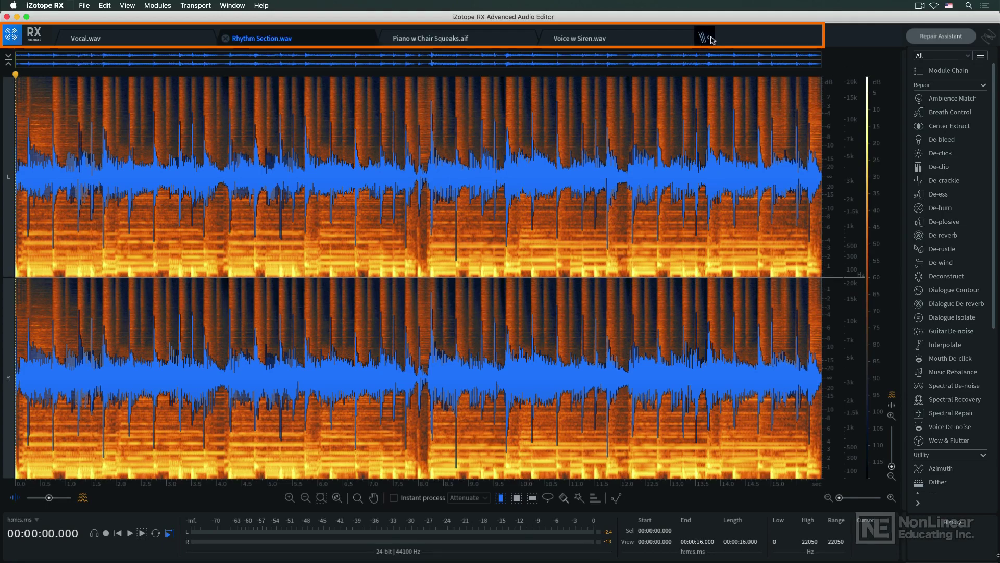
# - Combine the four open files in Composite View, then return to individual file views
pyautogui.click(705, 38)
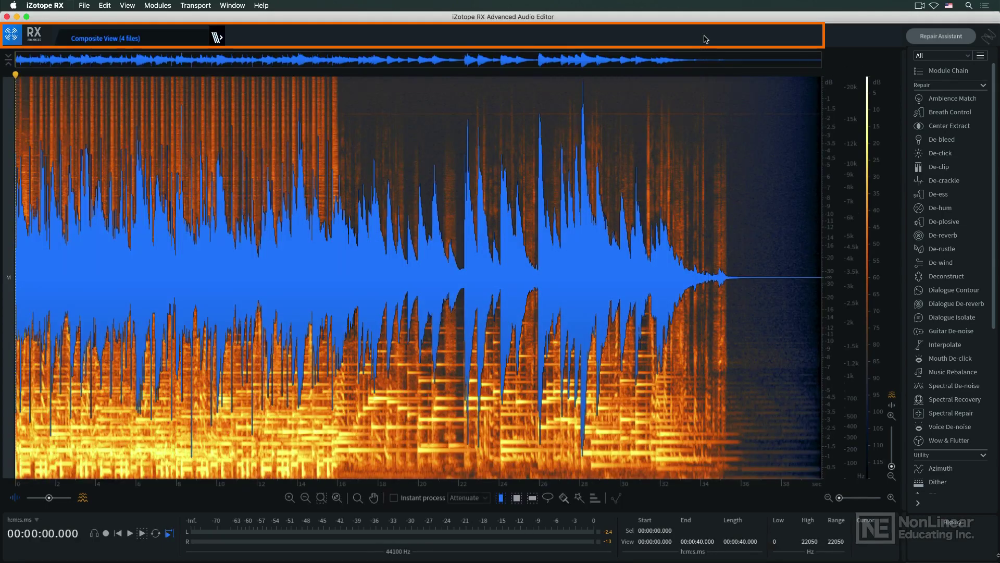
pyautogui.click(218, 37)
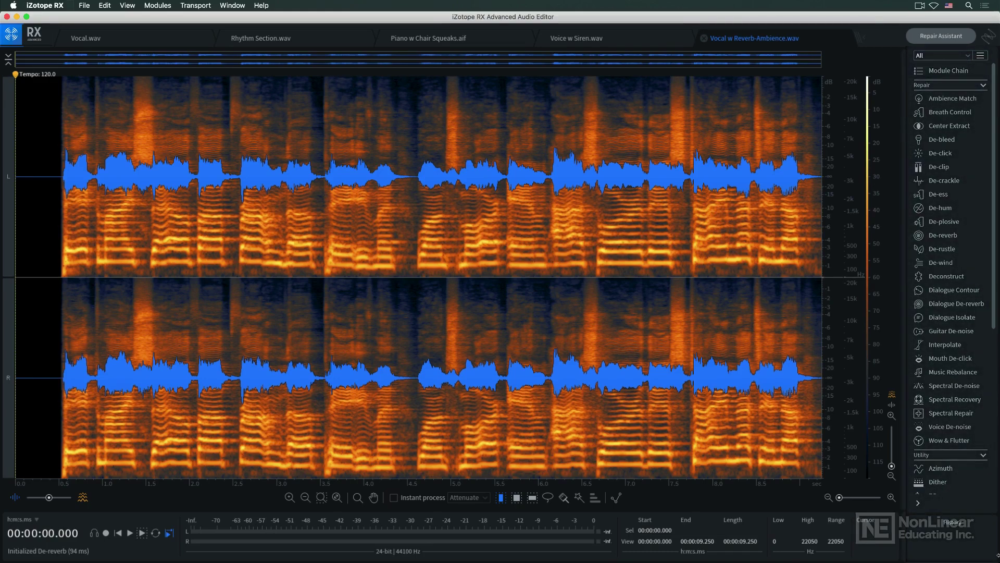
# - Have De-reverb learn the recording's reverb profile and preview the de-reverbed audio
pyautogui.click(385, 121)
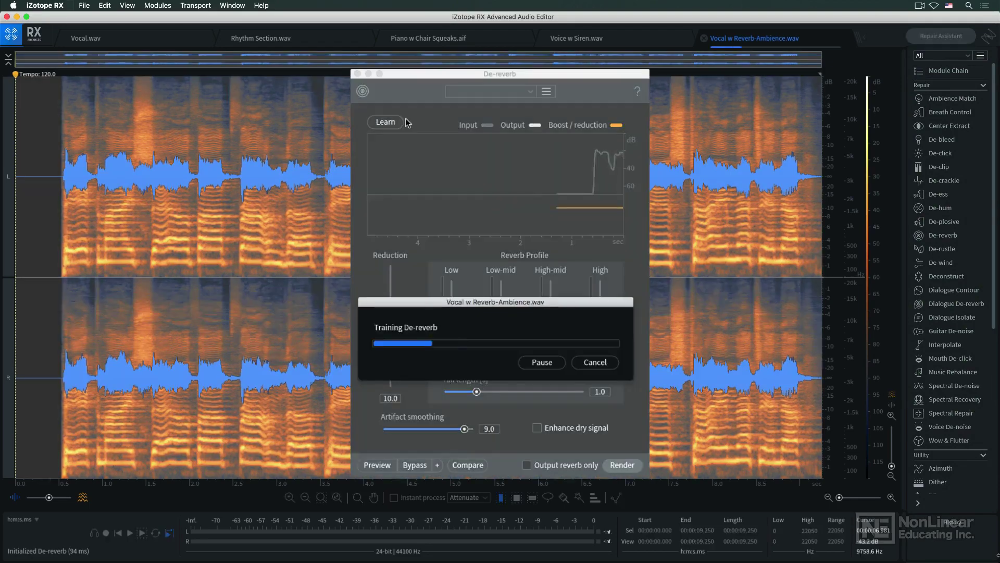
pyautogui.click(379, 465)
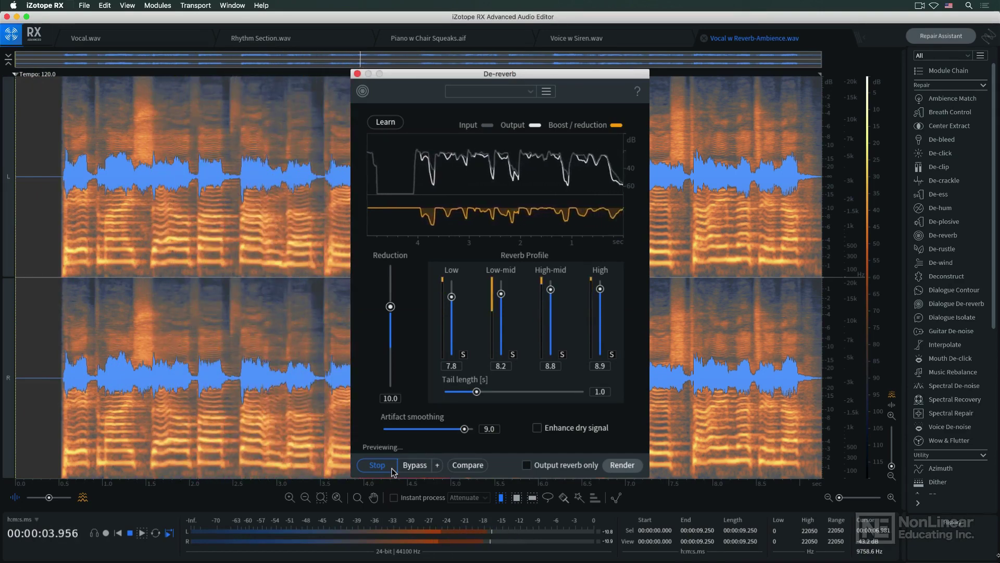
pyautogui.click(394, 469)
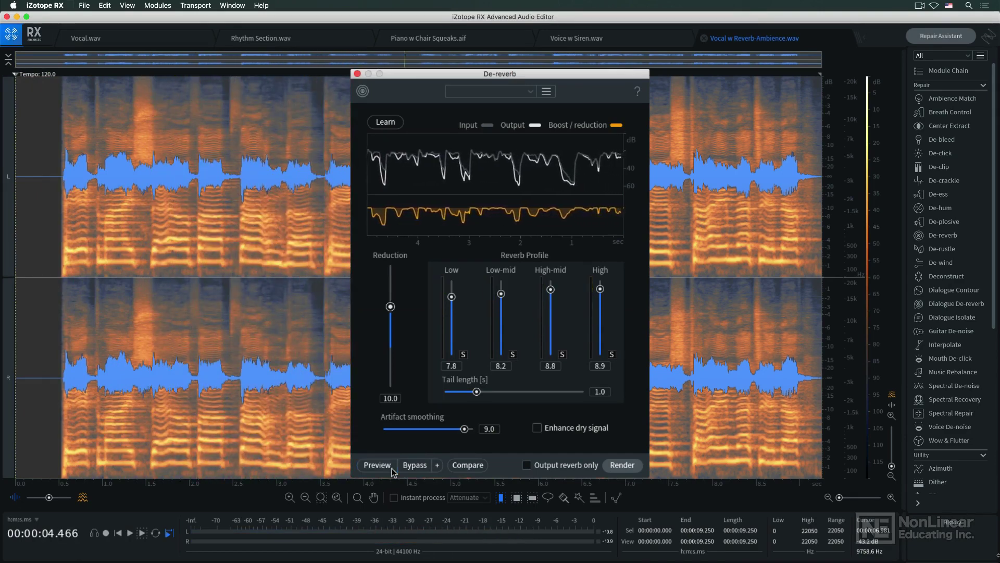
# - Audition De-reverb Settings 1 in Compare, then render the de-reverb to the recording
pyautogui.click(467, 464)
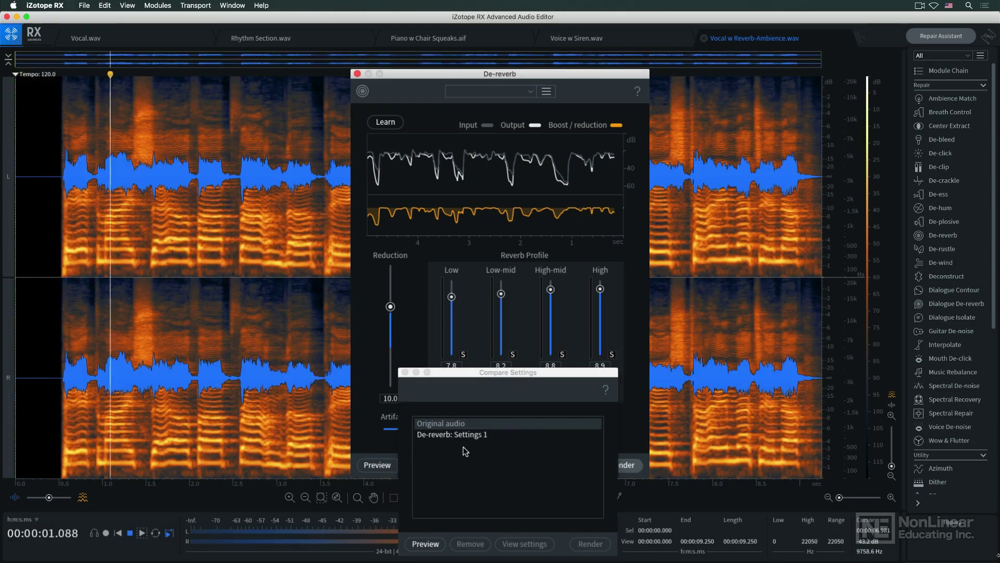
pyautogui.click(468, 436)
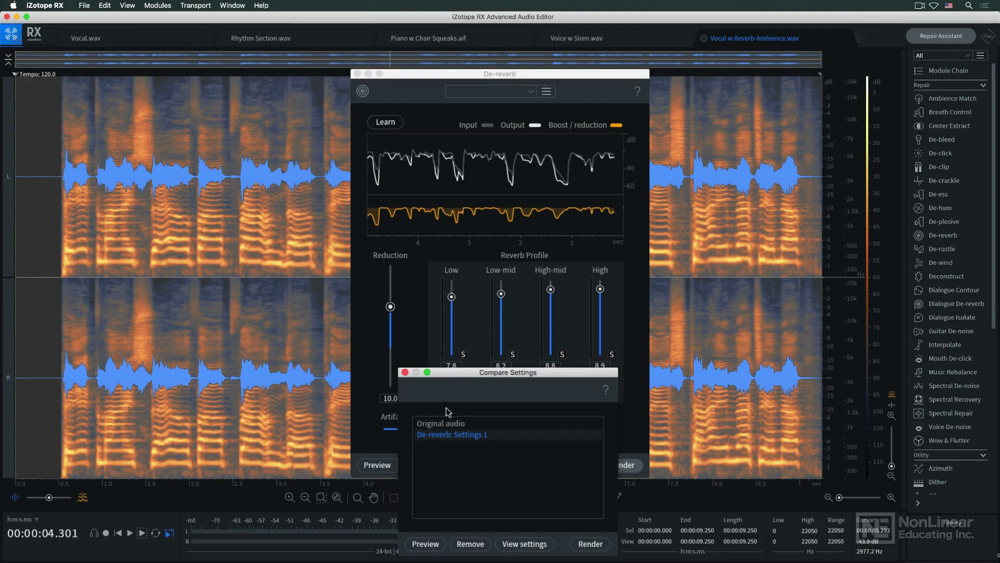
pyautogui.click(404, 373)
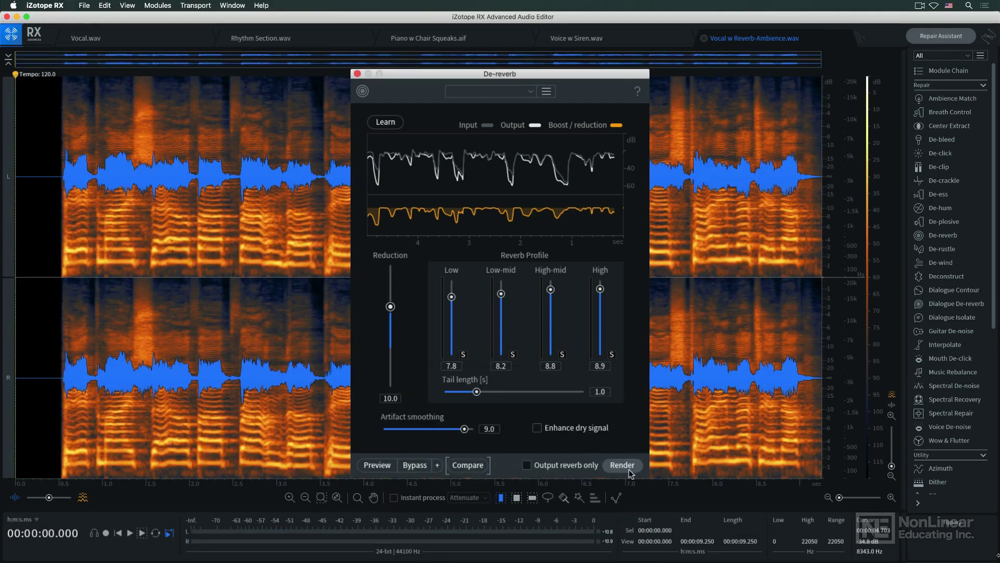
pyautogui.click(623, 464)
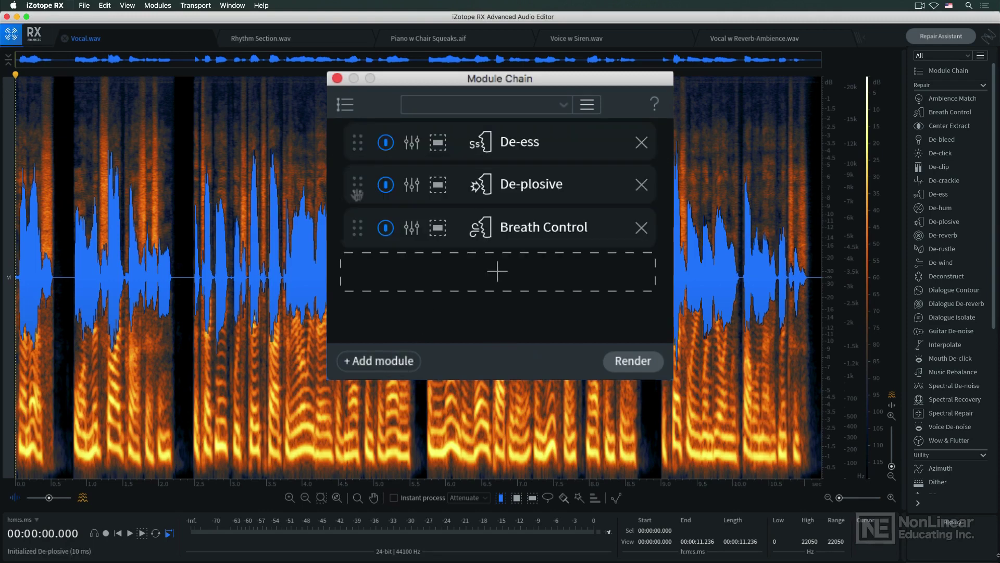
# - Move De-plosive above De-ess in the module chain and glance at its settings
pyautogui.moveTo(357, 188); pyautogui.dragTo(357, 145)
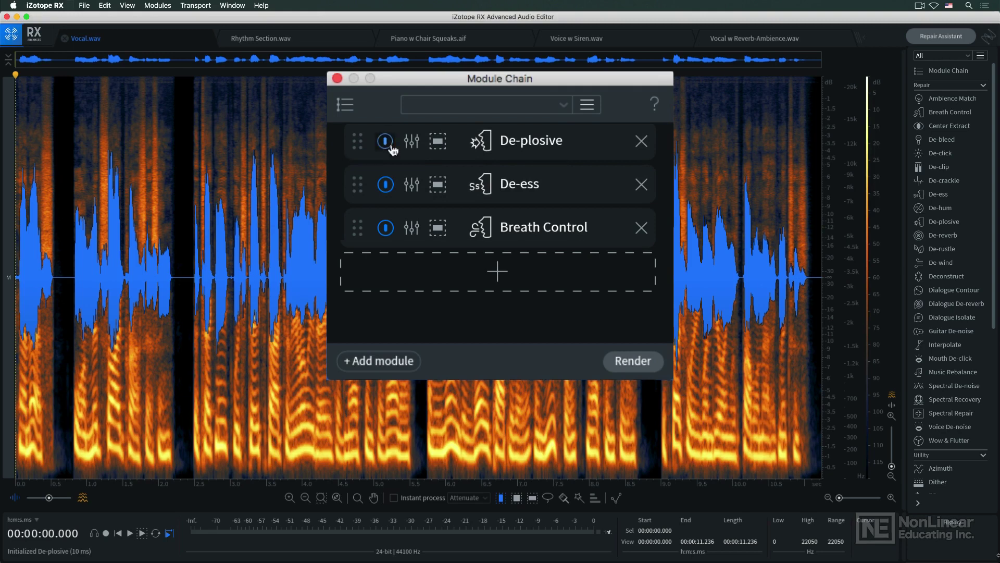
pyautogui.click(412, 141)
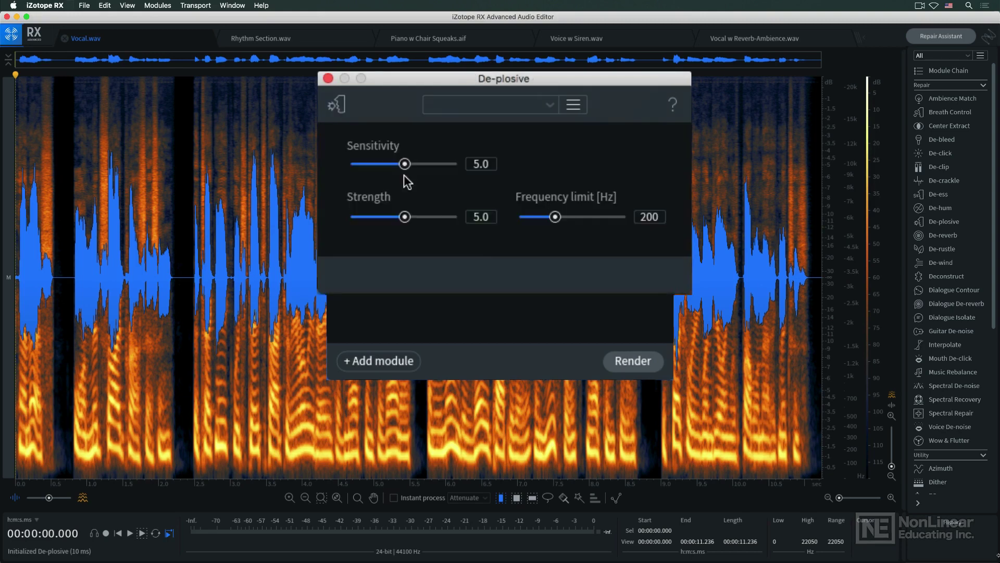
pyautogui.click(328, 78)
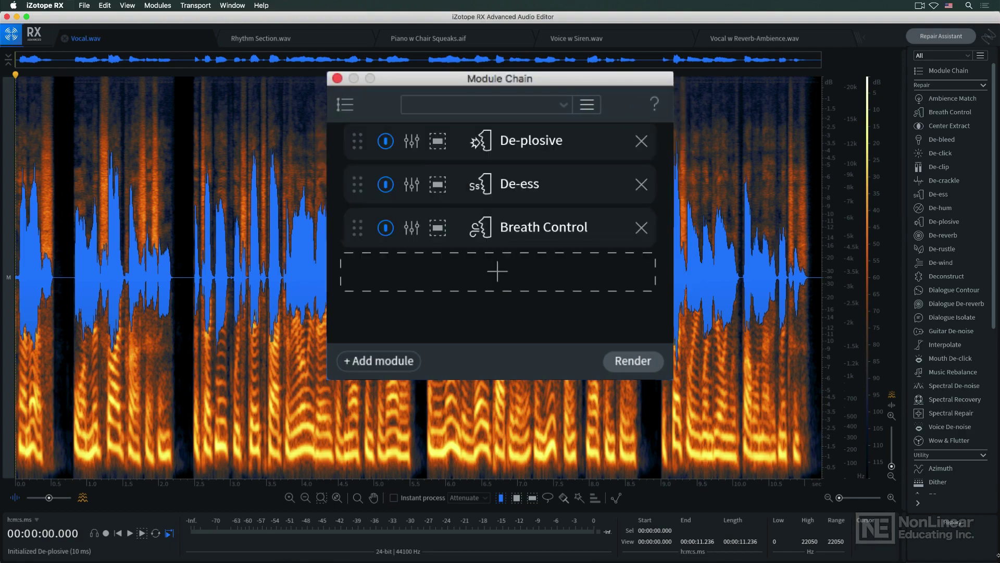
# - Save the chain as a new preset named 'Vocal Chain #1'
pyautogui.click(587, 104)
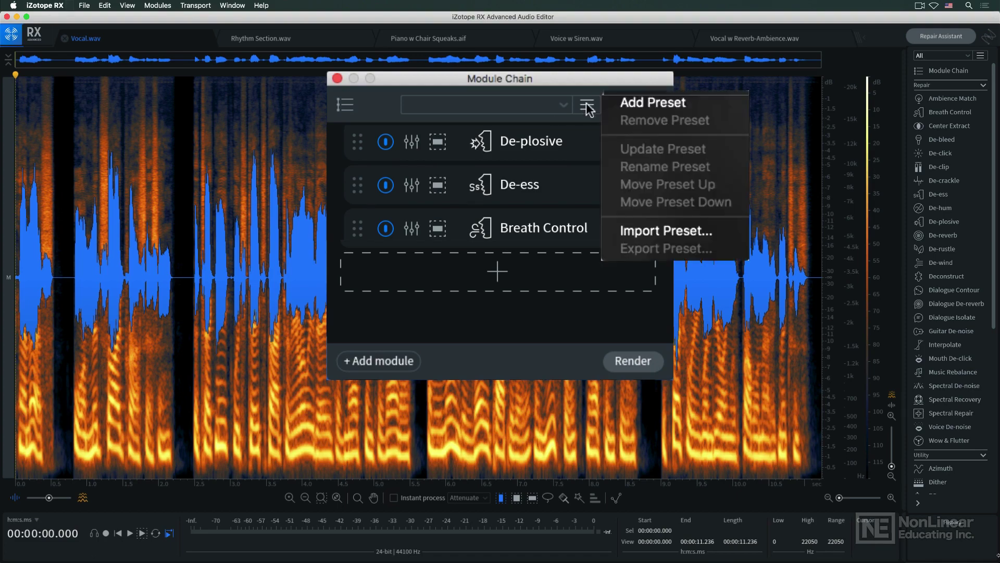
pyautogui.click(653, 104)
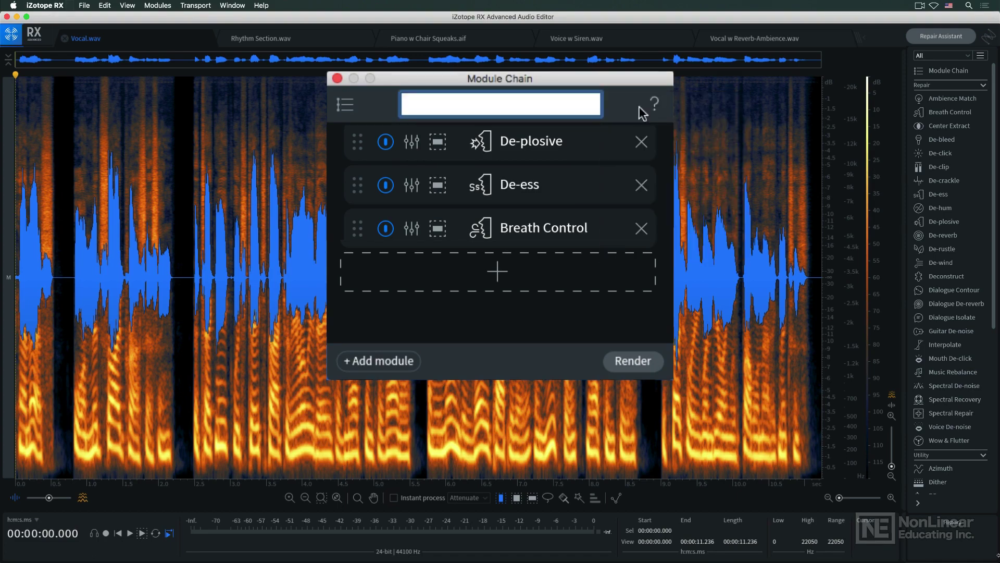
pyautogui.write('Vocal Chain #')
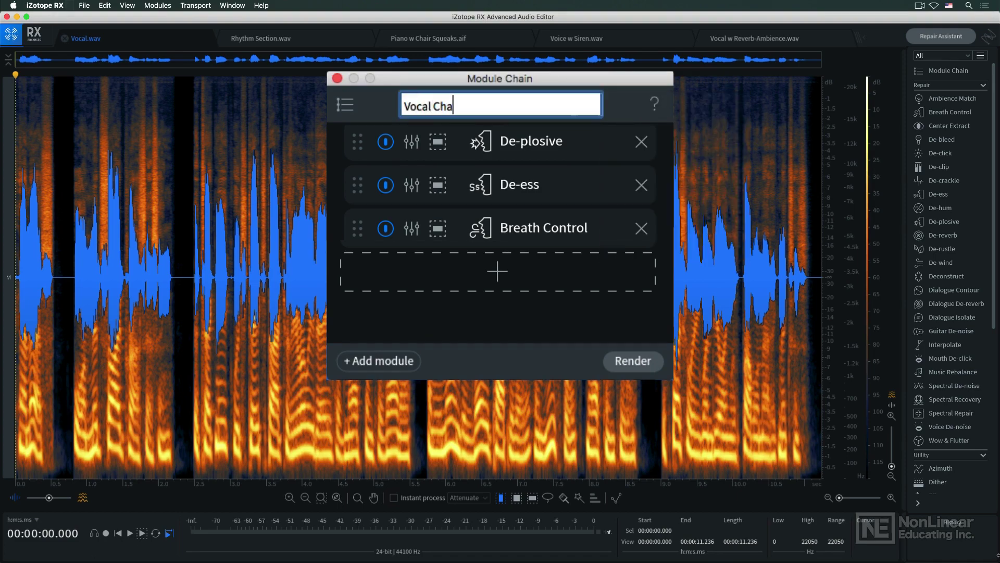
pyautogui.write('1')
pyautogui.press('Return')
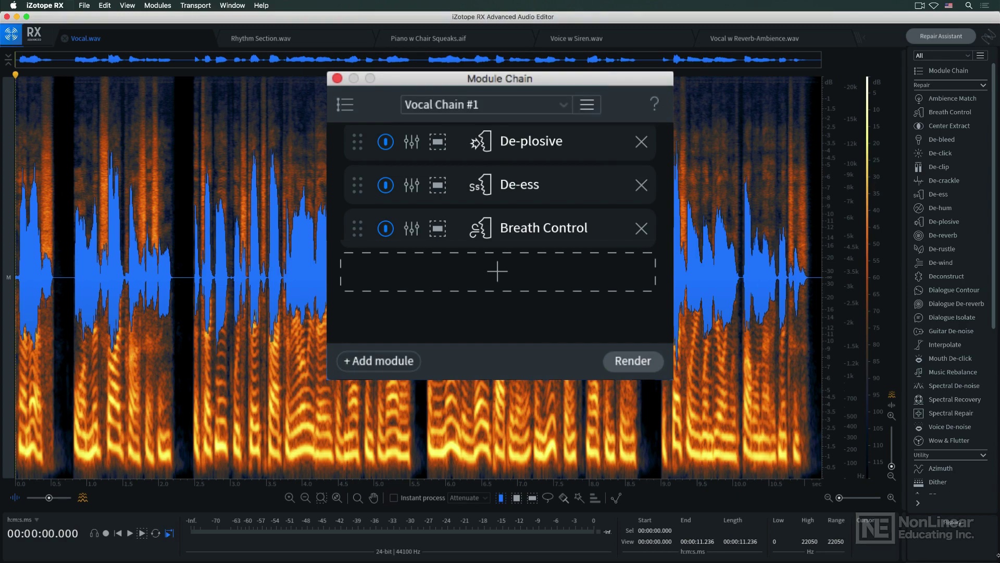
# - Look at the iZotope RX Preferences and the Module Chain help page
pyautogui.click(46, 6)
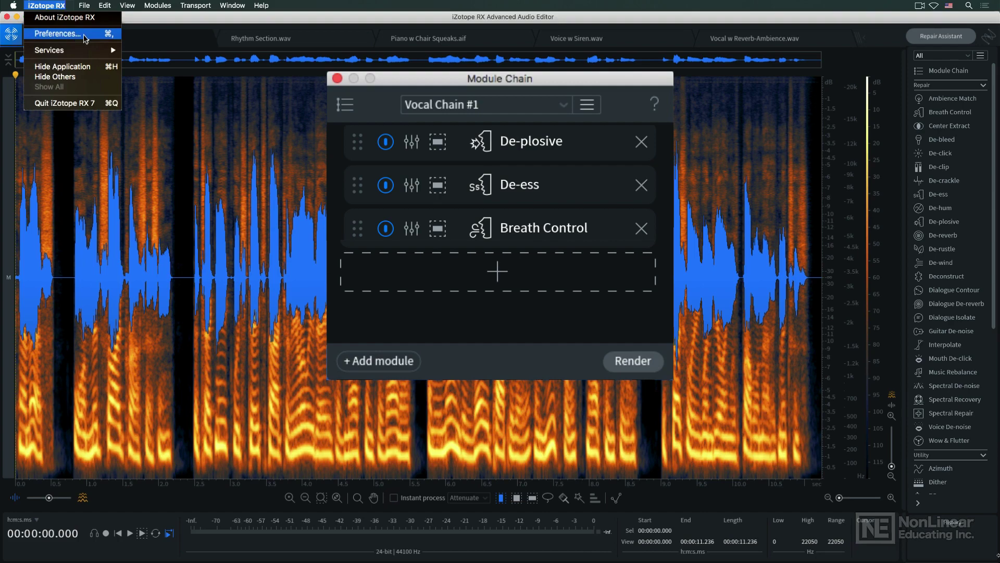
pyautogui.click(59, 33)
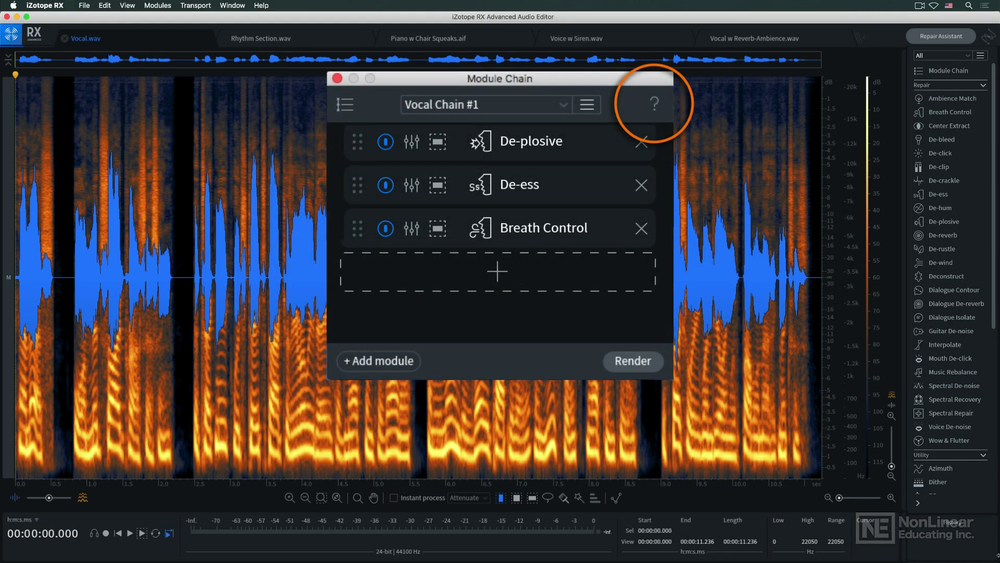
pyautogui.click(656, 104)
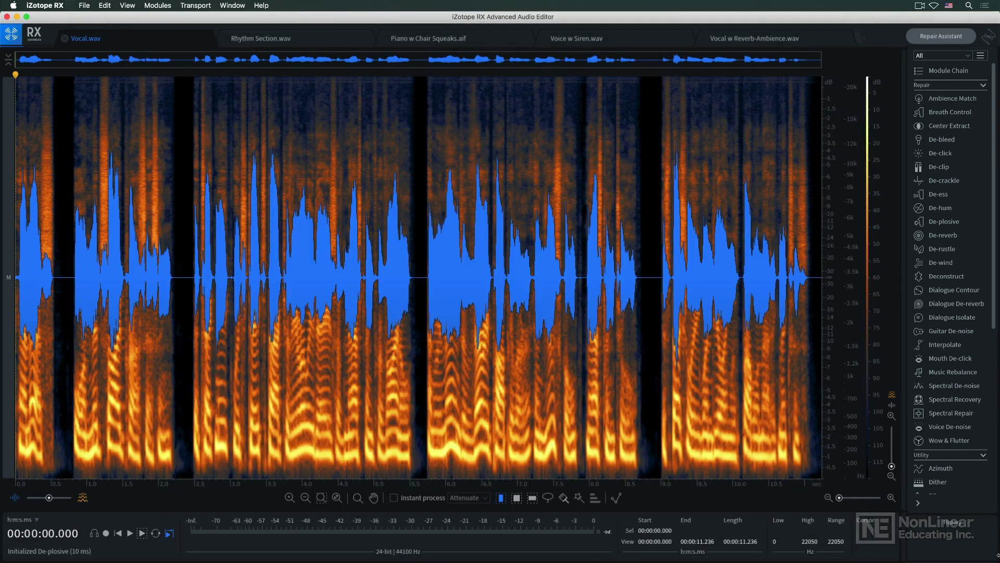
pyautogui.click(84, 6)
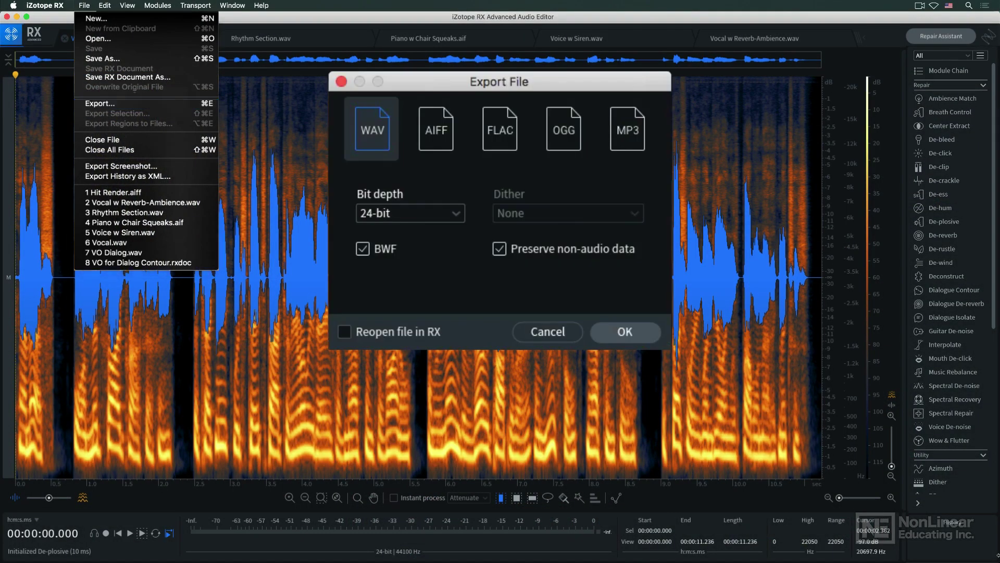
pyautogui.click(106, 5)
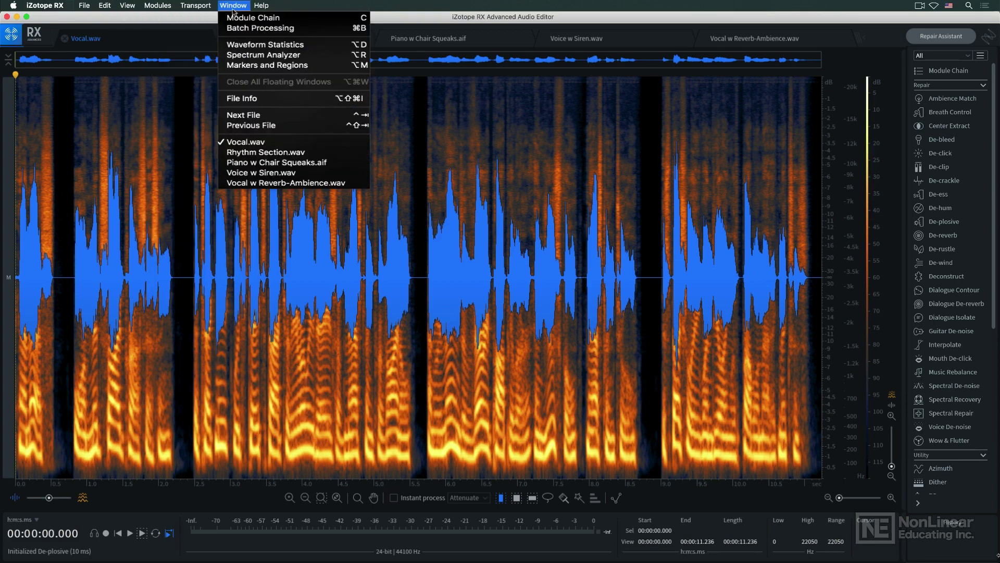
pyautogui.click(275, 11)
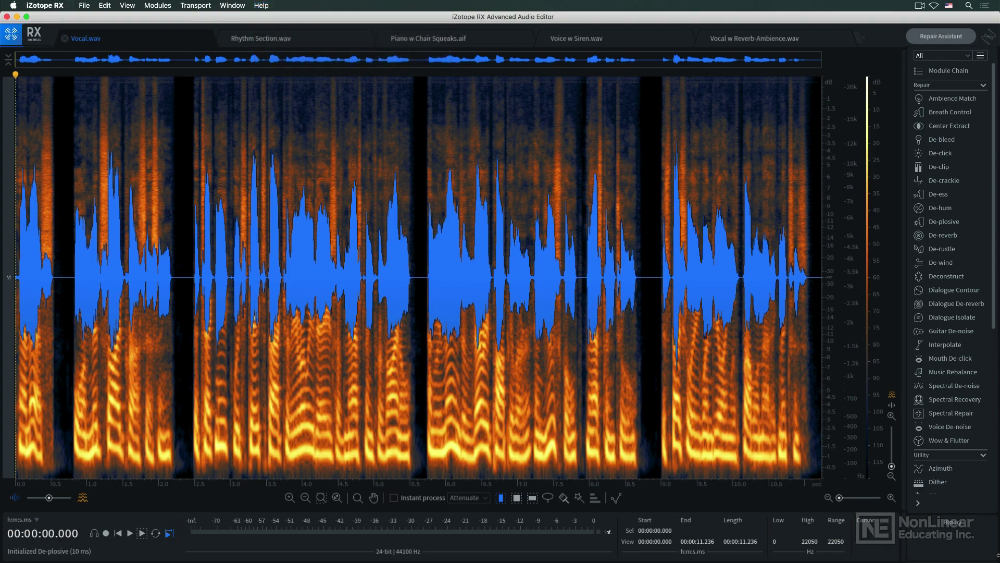